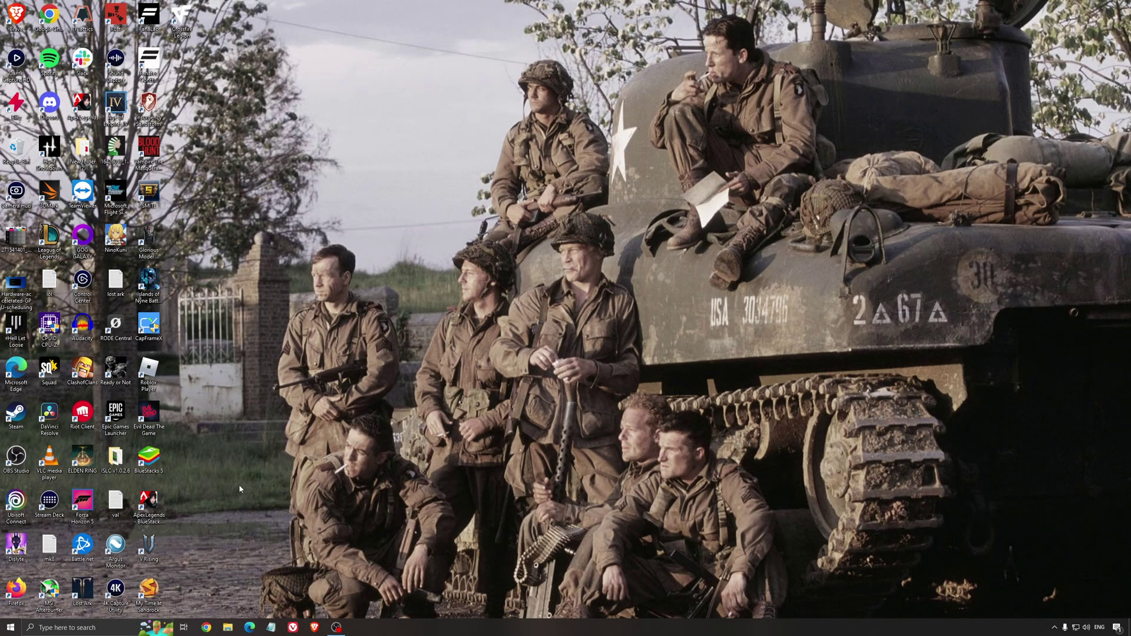
# - Search 'game mode' and review the Game Mode, Xbox Game Bar and Captures settings pages
pyautogui.click(102, 629)
pyautogui.write('game mode')
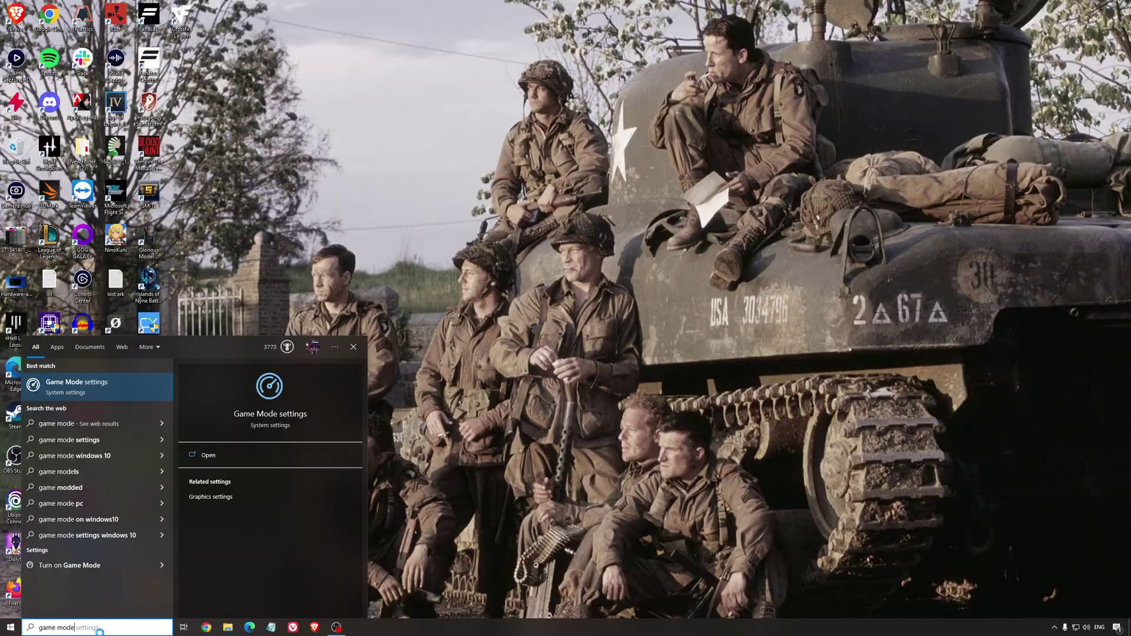
pyautogui.press('Return')
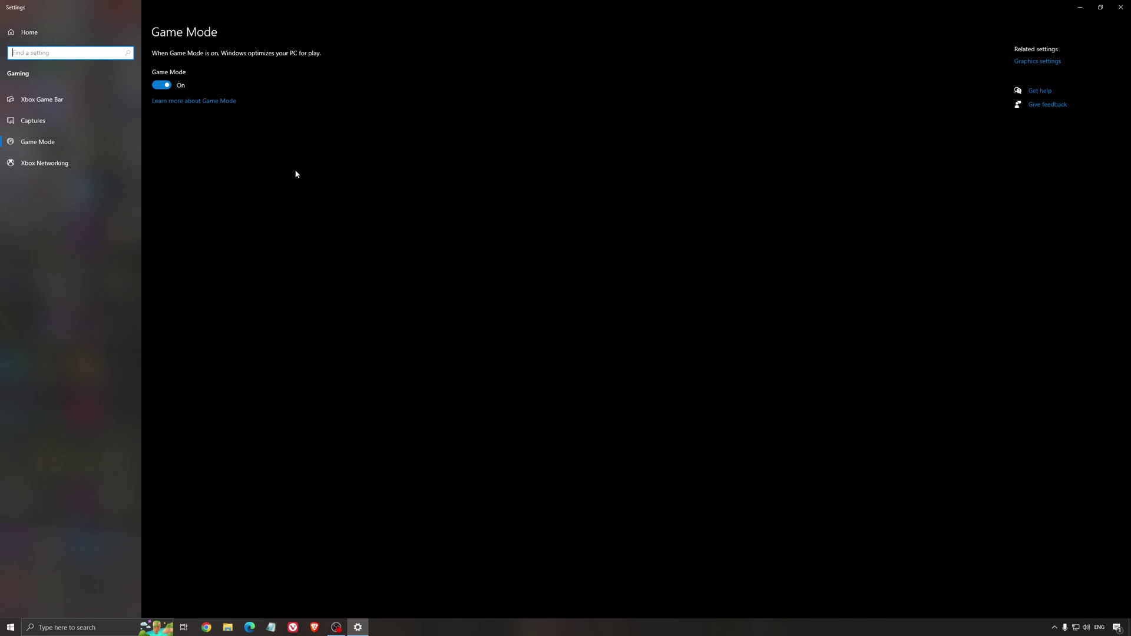
pyautogui.click(73, 105)
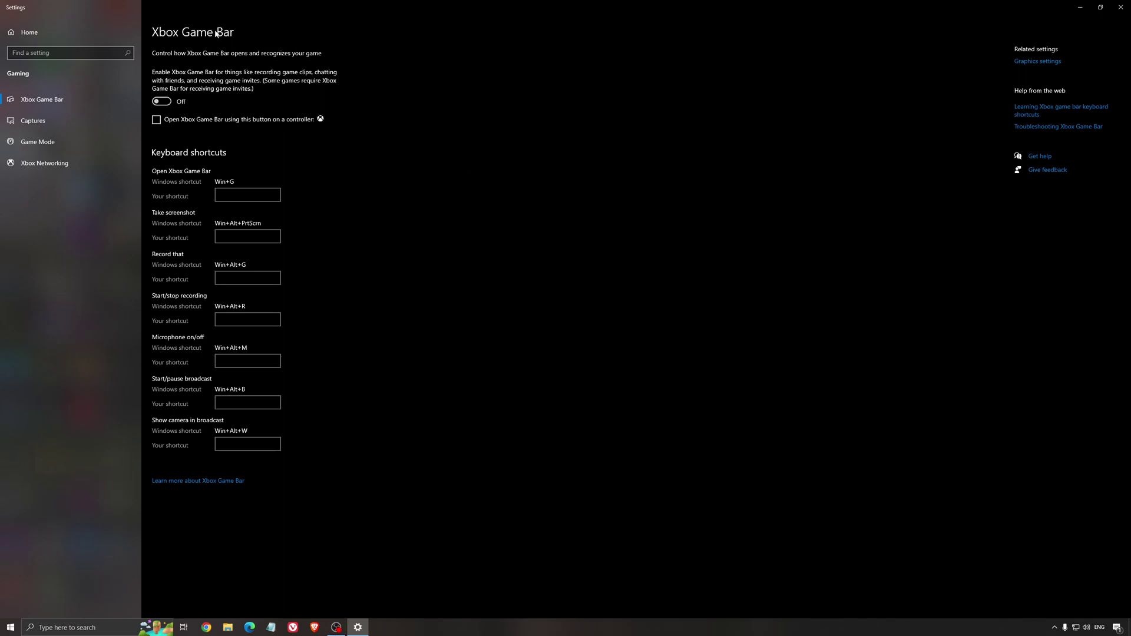
pyautogui.click(53, 121)
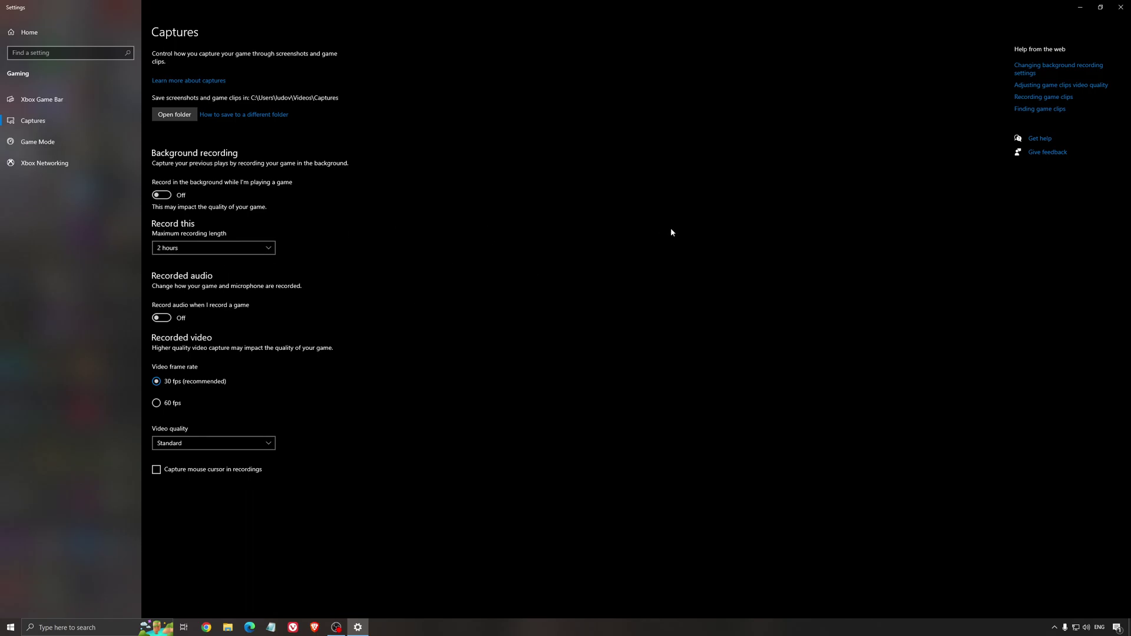
pyautogui.click(1121, 7)
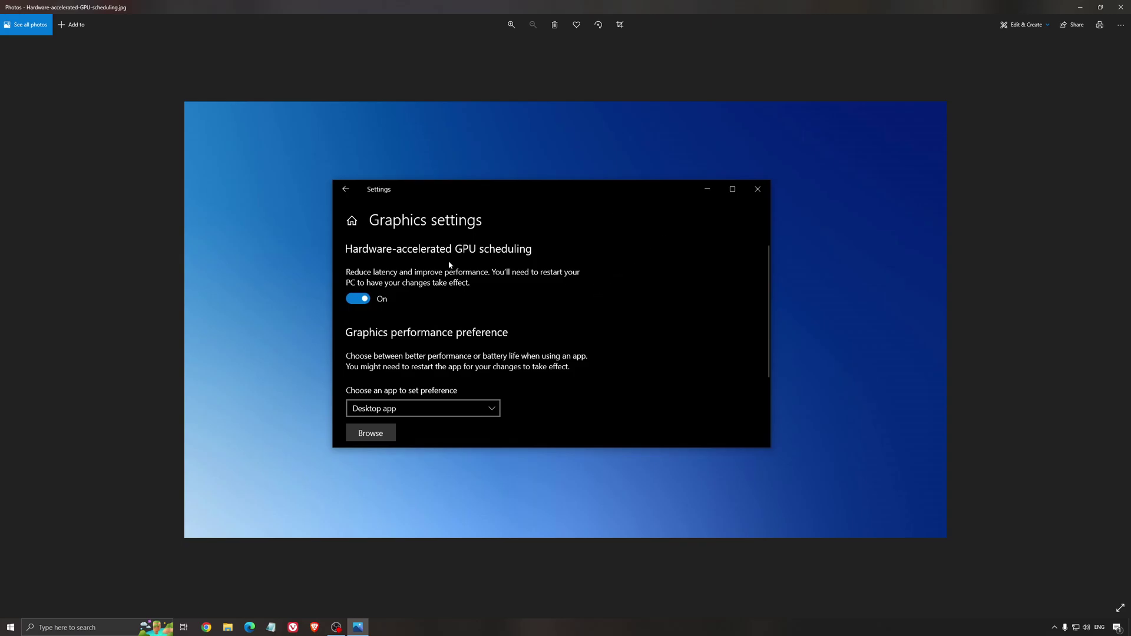
pyautogui.click(1120, 7)
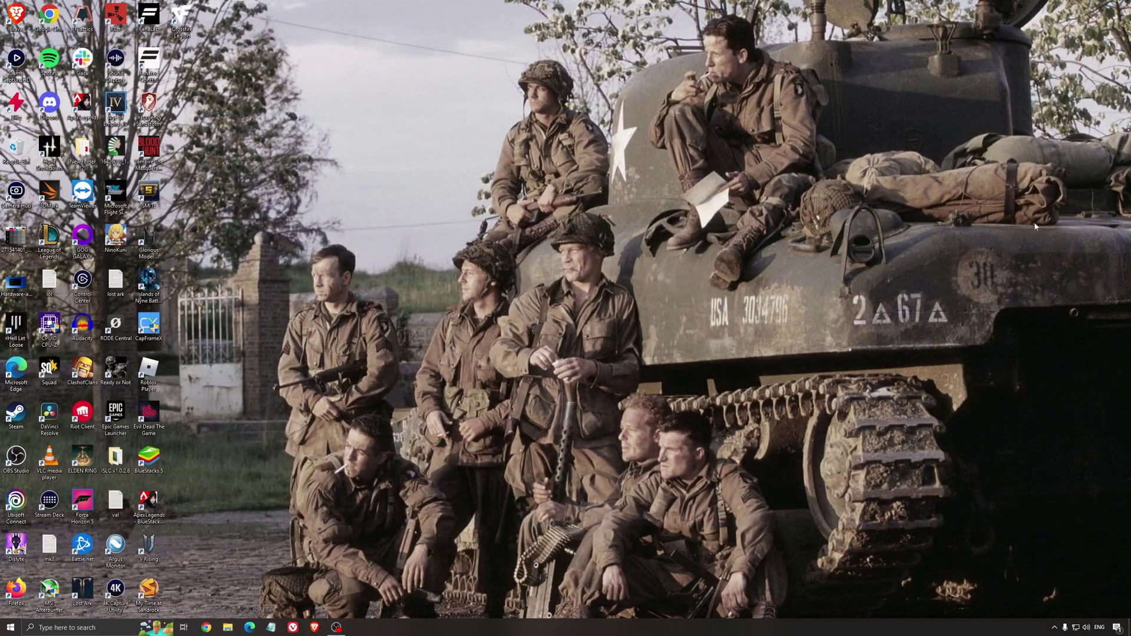
# - Launch AMD Software from the system tray and check for updates to confirm driver 22.5.2
pyautogui.click(1055, 628)
pyautogui.click(1064, 594)
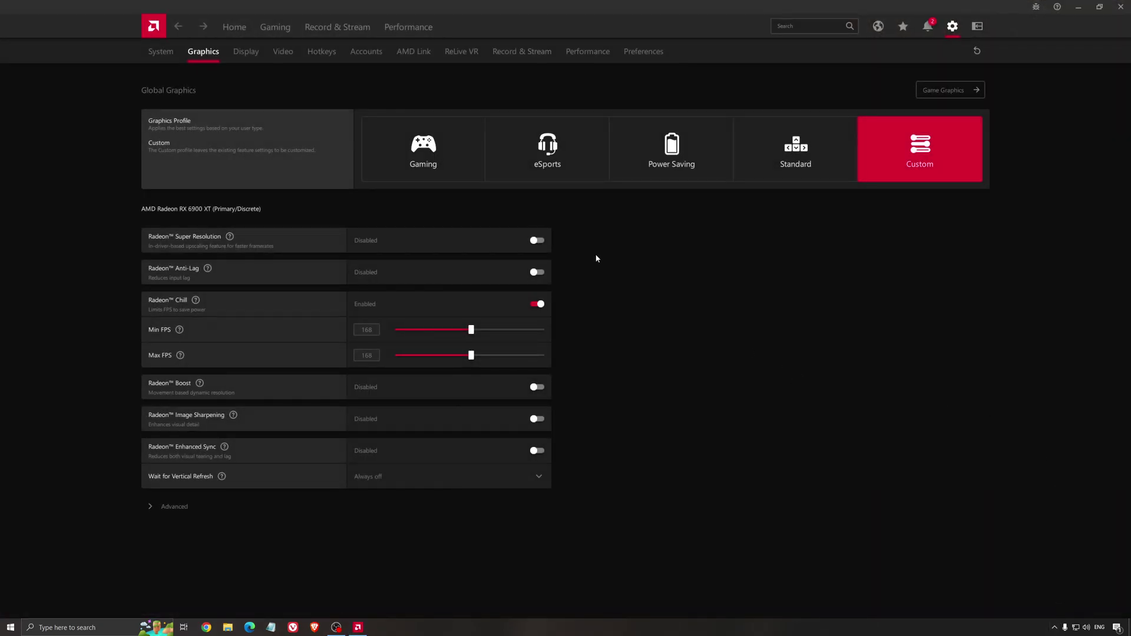
pyautogui.click(234, 27)
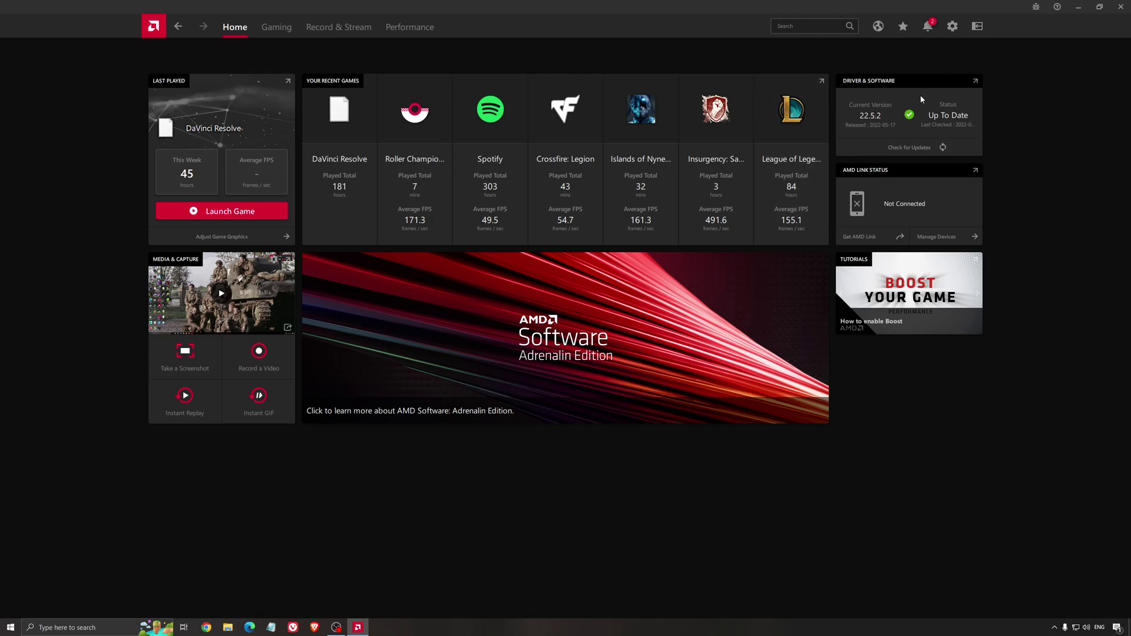
pyautogui.click(907, 151)
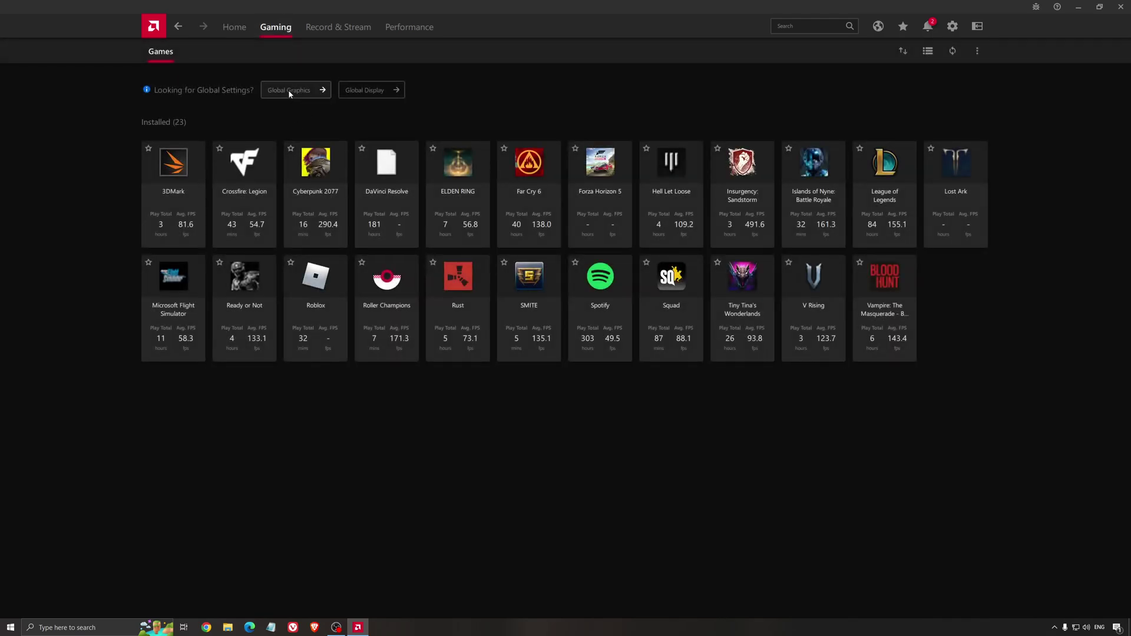
# - Show Global Graphics: Custom profile, Radeon Chill at 168 FPS, other features off
pyautogui.click(289, 89)
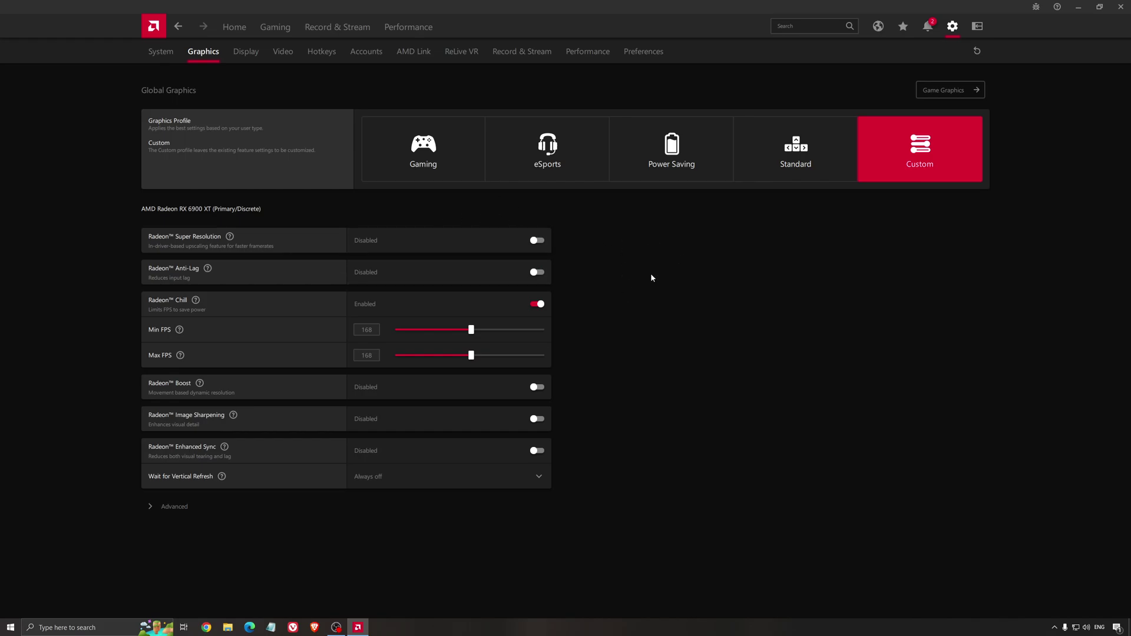
# - Close the Radeon software and search 'edit power plan' to bring up Edit Plan Settings
pyautogui.click(1121, 6)
pyautogui.click(88, 628)
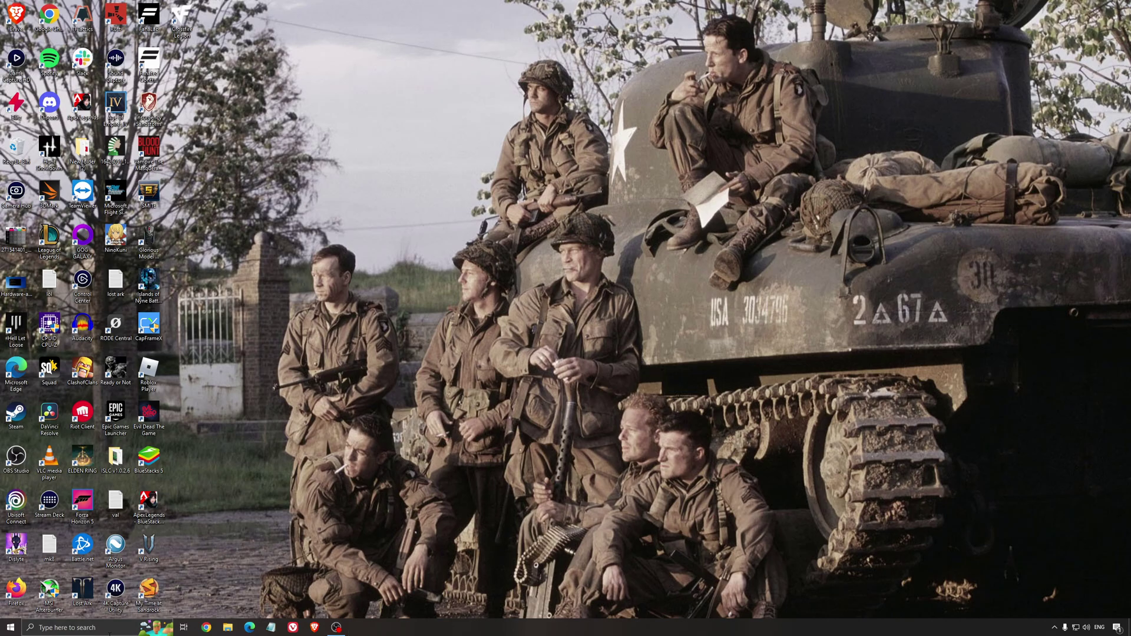
pyautogui.write('edit power plan')
pyautogui.press('Return')
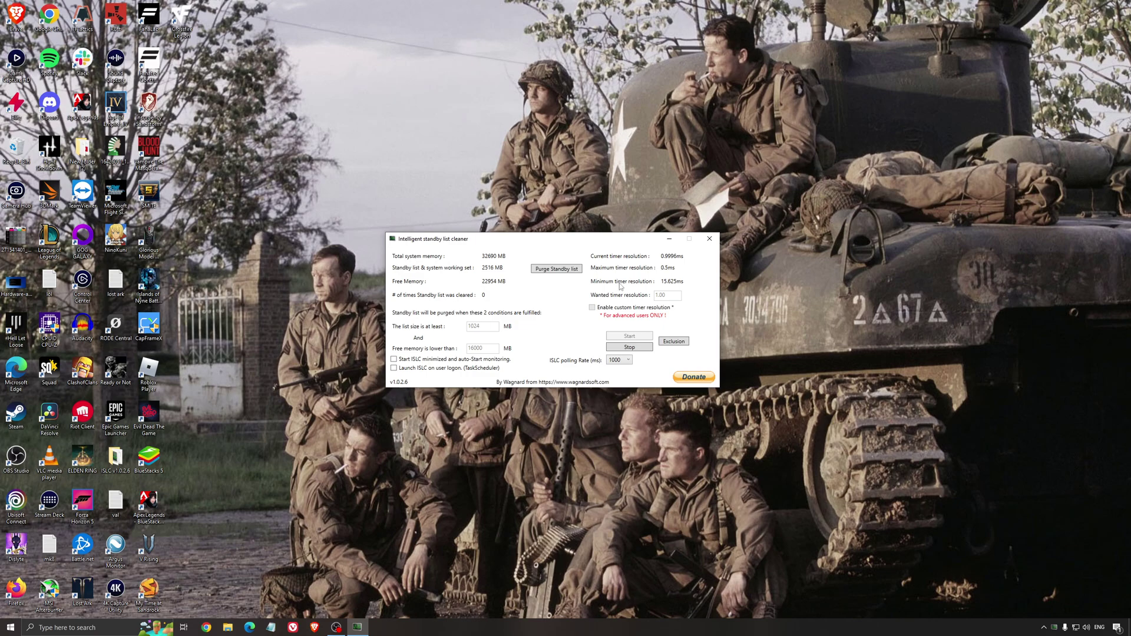
# - Shift the running standby list cleaner window slightly to the right
pyautogui.moveTo(595, 238); pyautogui.dragTo(633, 238)
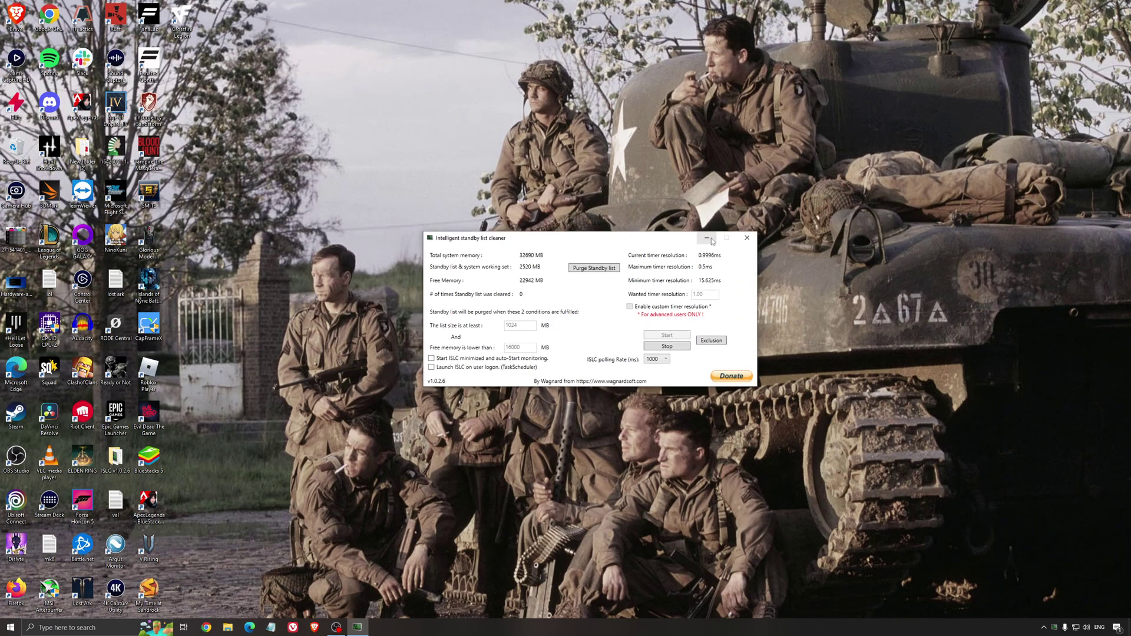
# - Minimise the Intelligent Standby List Cleaner window to the taskbar
pyautogui.click(707, 238)
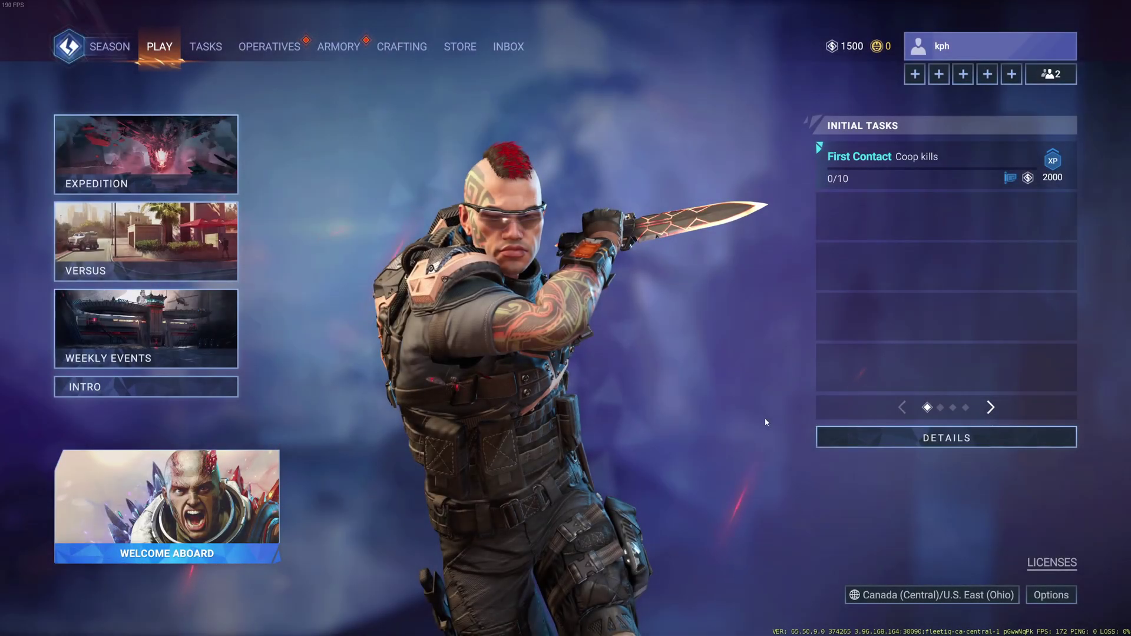
# - Apply CANADA (CENTRAL) and U.S. EAST (OHIO) as the selected server territories
pyautogui.click(933, 596)
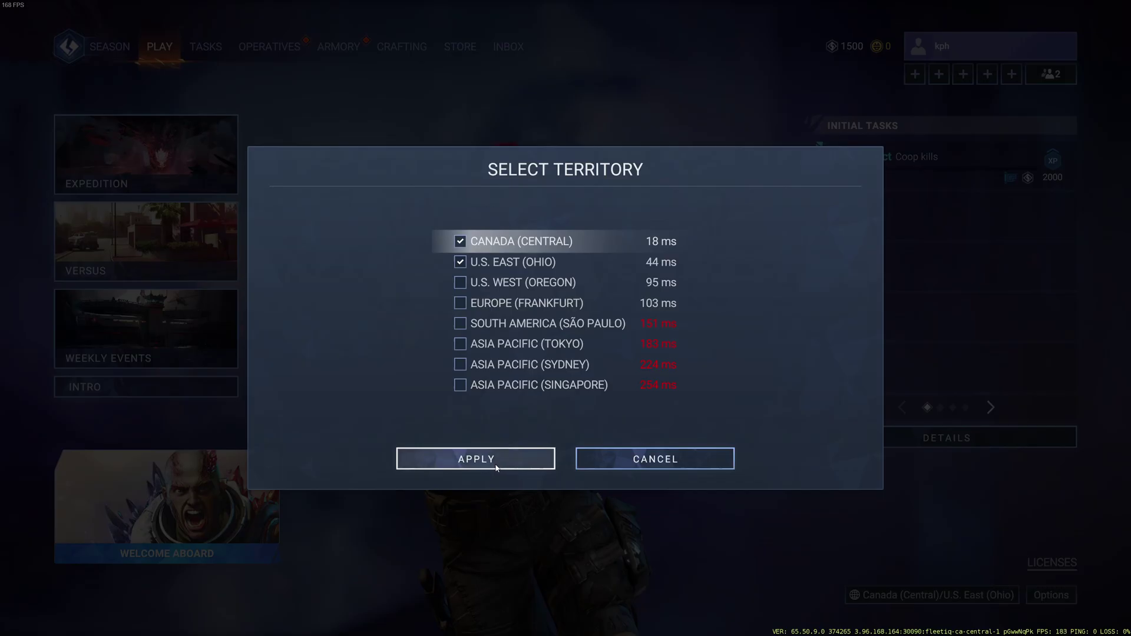
pyautogui.click(476, 459)
# - Open the Graphics options and reselect FULLSCREEN in the Display mode dropdown
pyautogui.click(1052, 595)
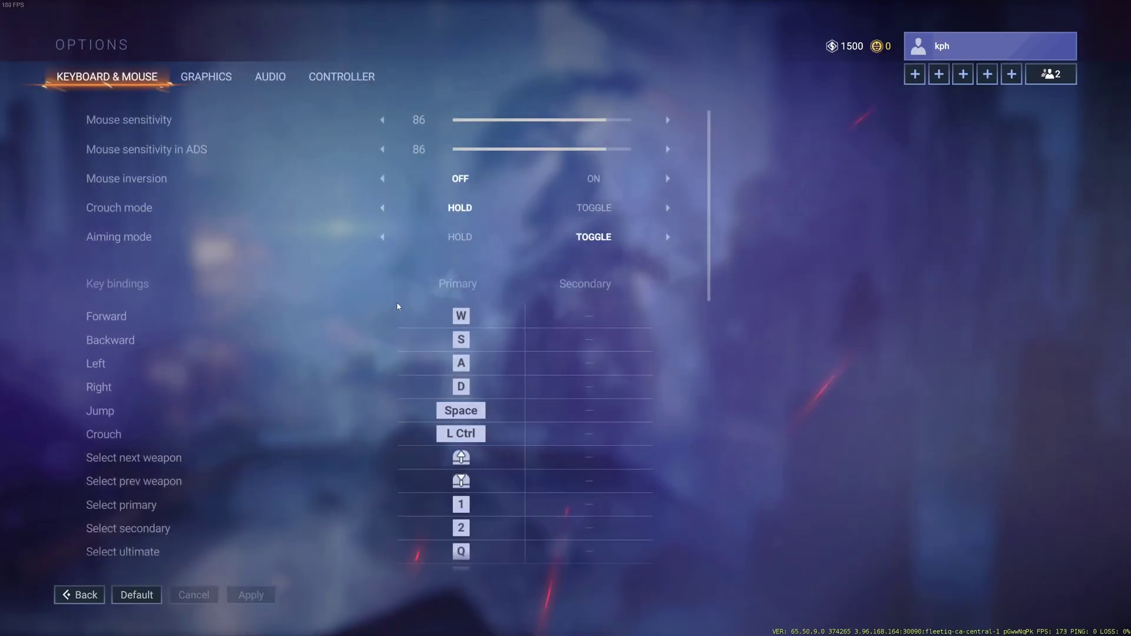
pyautogui.click(206, 76)
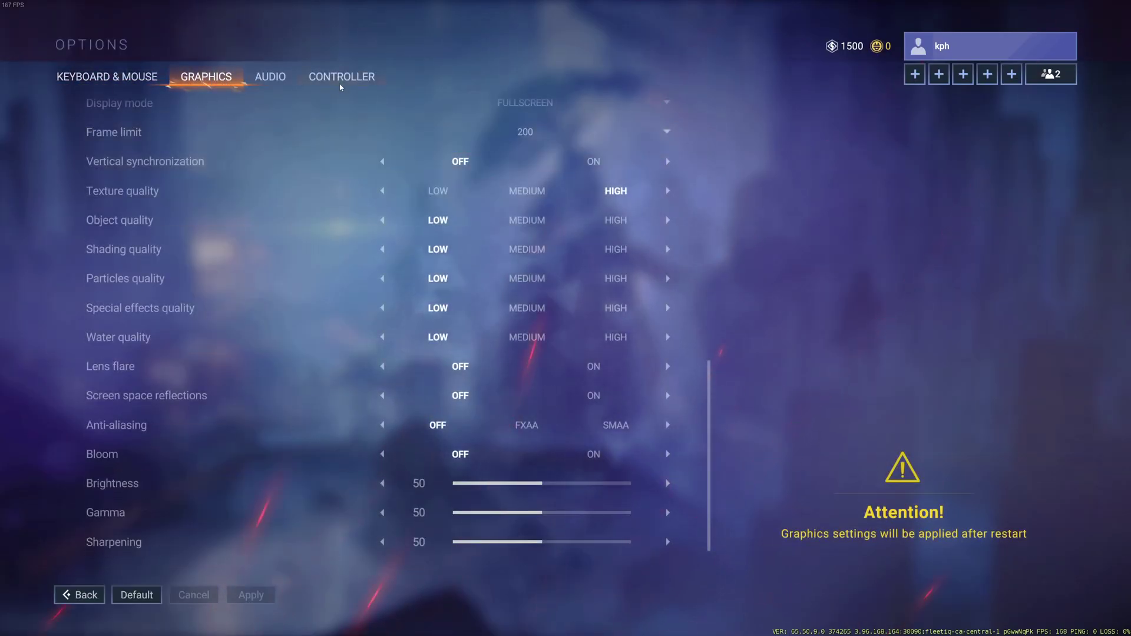
pyautogui.scroll(3, 573, 125)
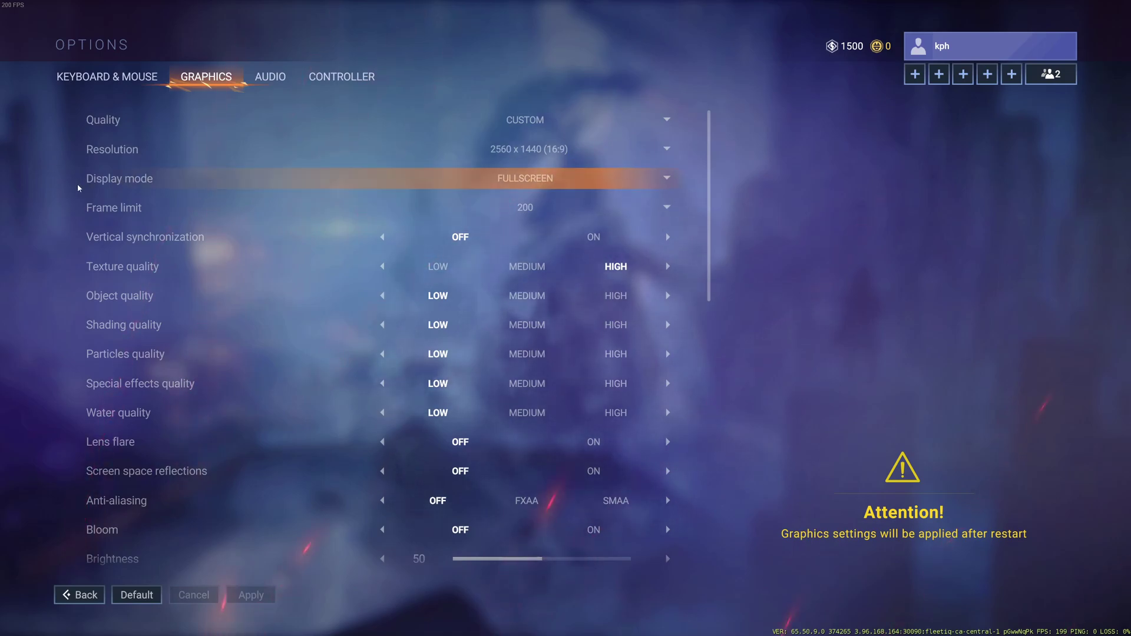
pyautogui.click(597, 184)
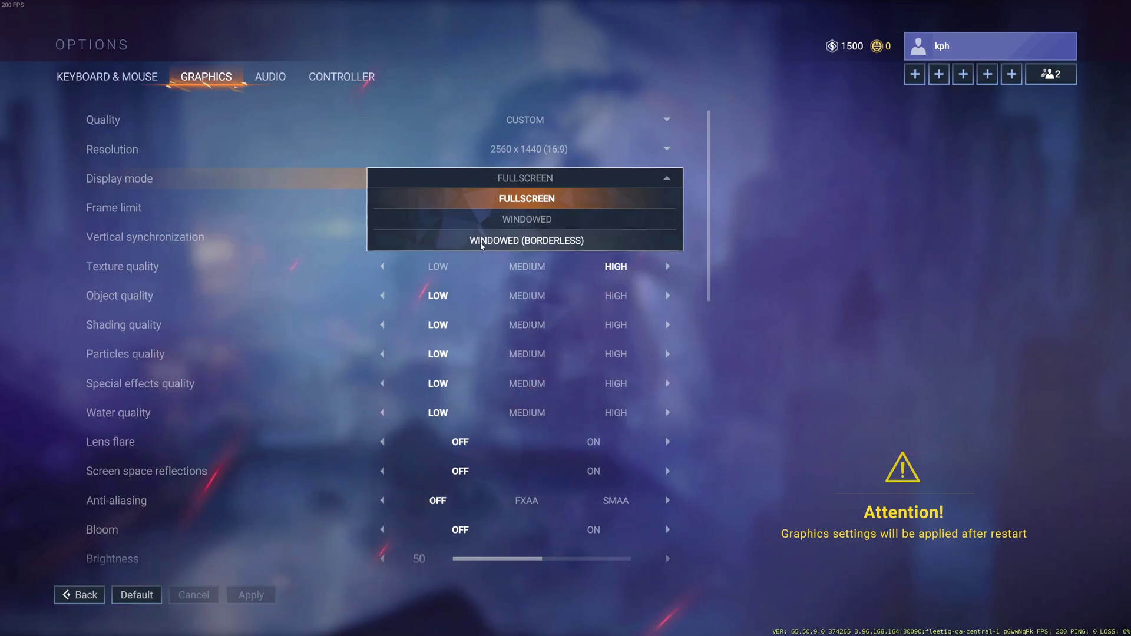
pyautogui.click(531, 175)
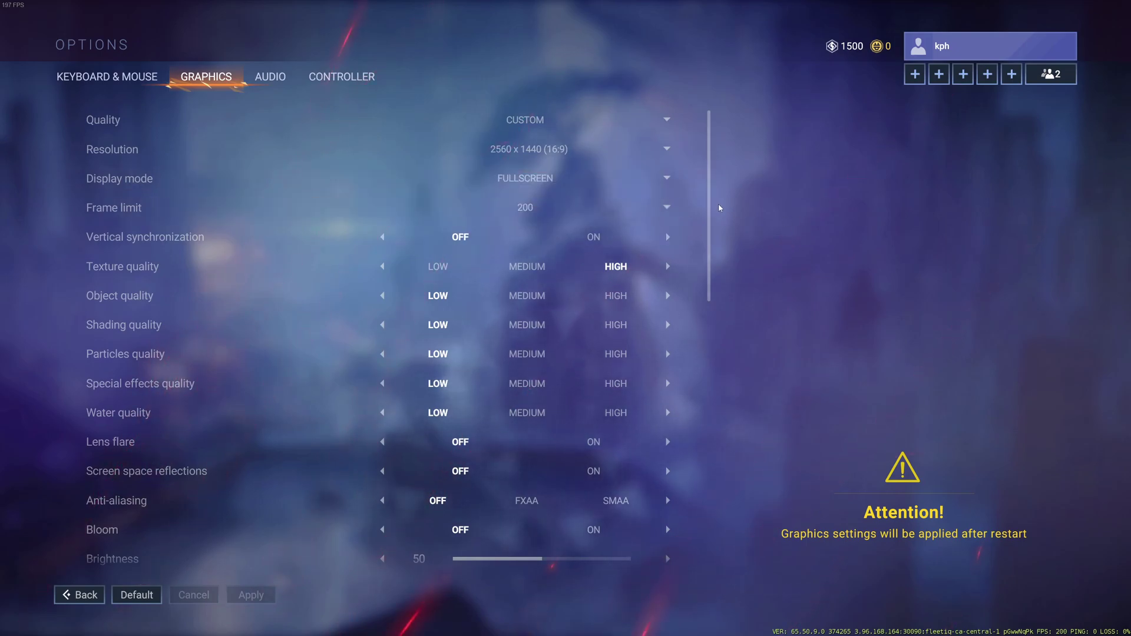
pyautogui.scroll(-2, 589, 218)
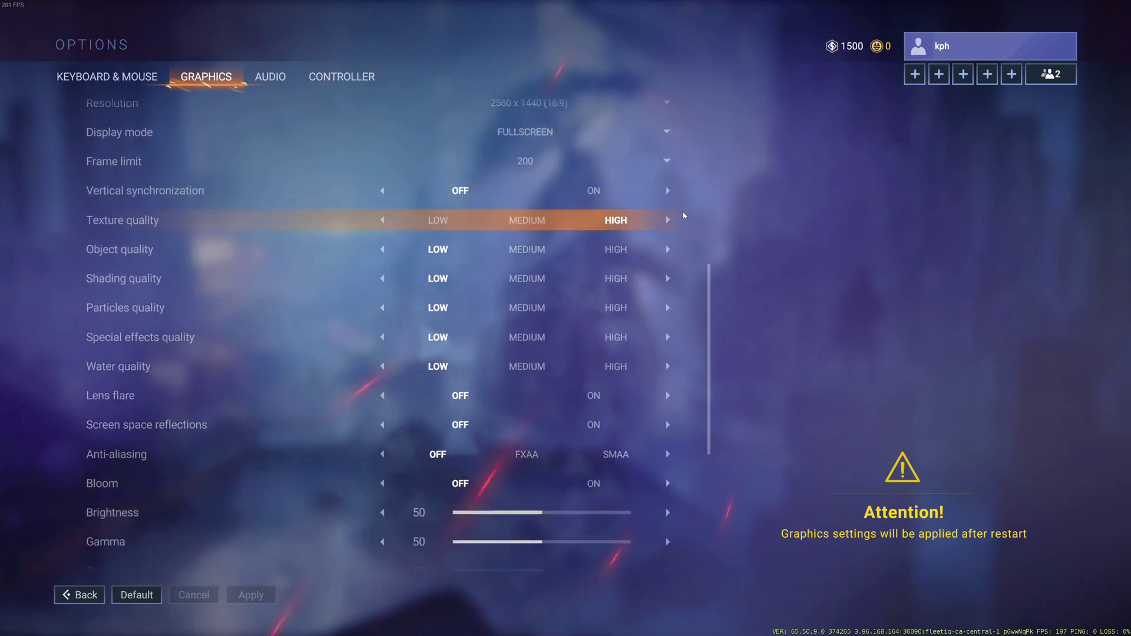
pyautogui.click(577, 149)
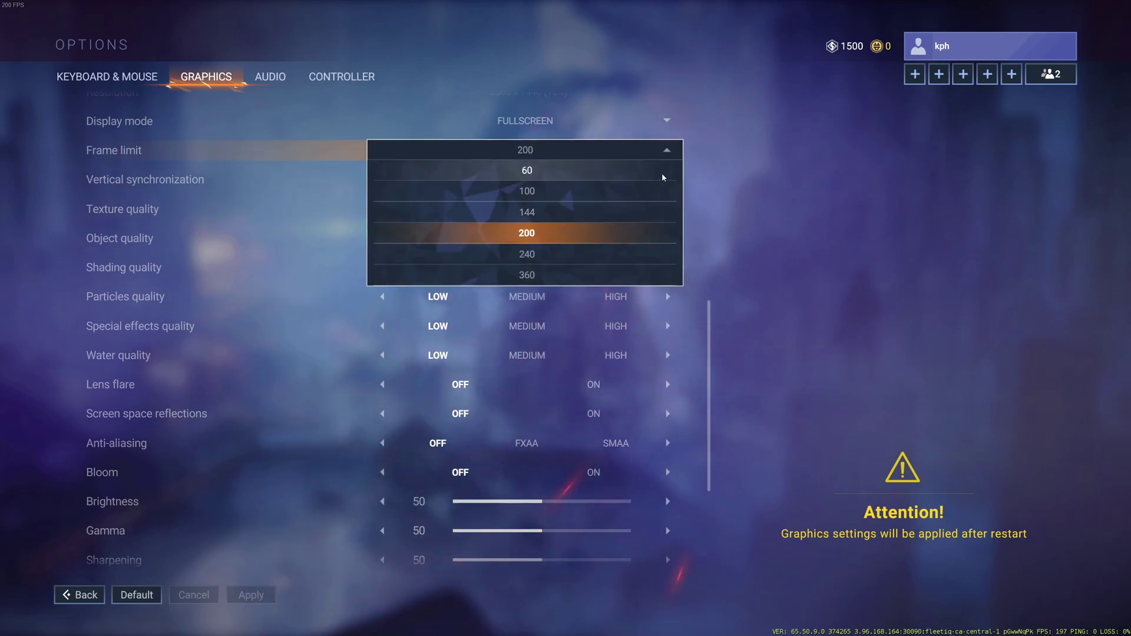
pyautogui.click(655, 151)
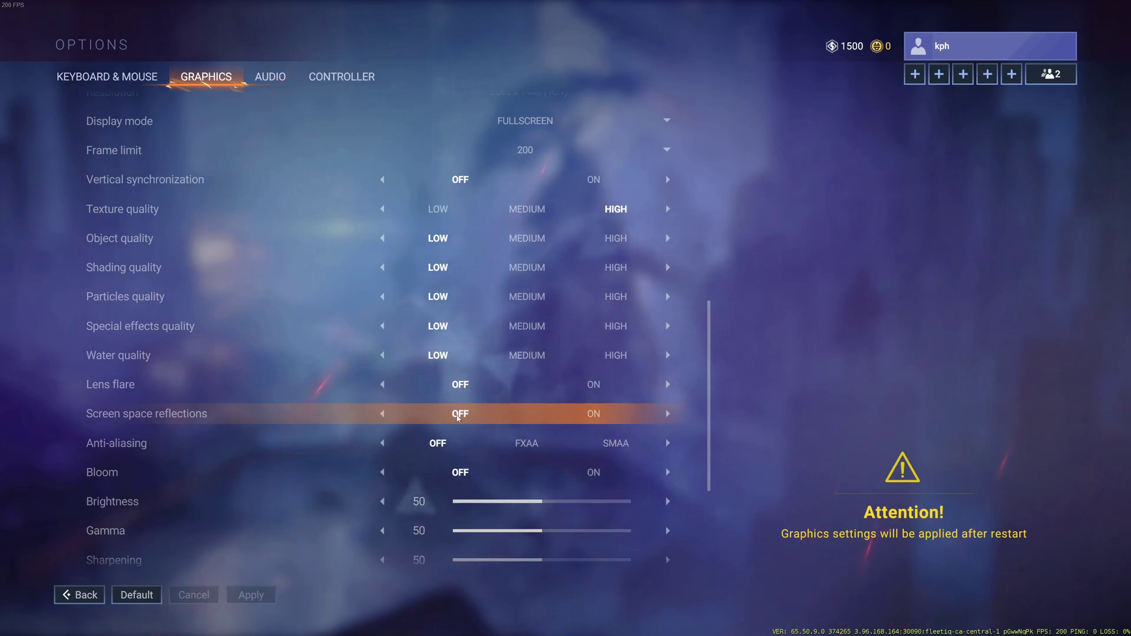
pyautogui.scroll(-1, 180, 425)
pyautogui.click(527, 425)
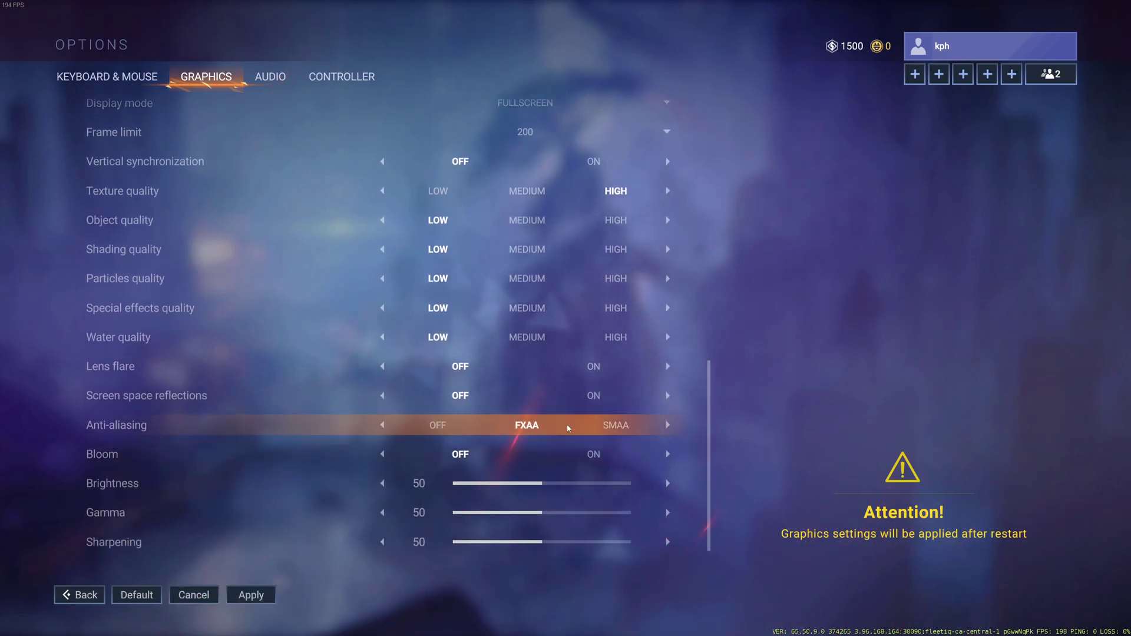
pyautogui.click(651, 425)
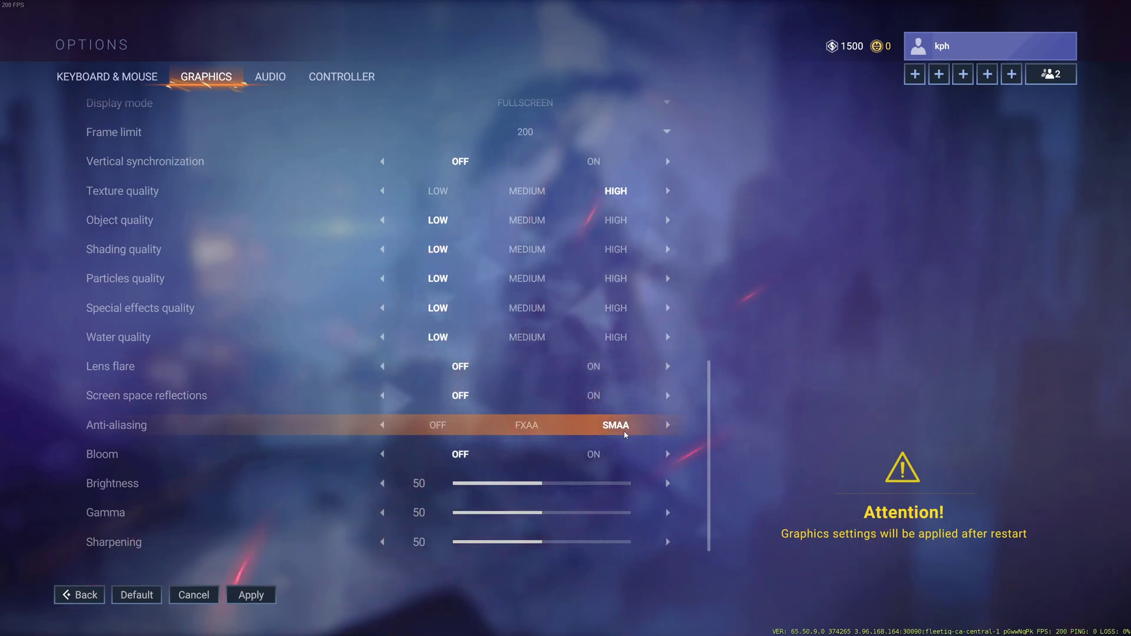
pyautogui.click(532, 430)
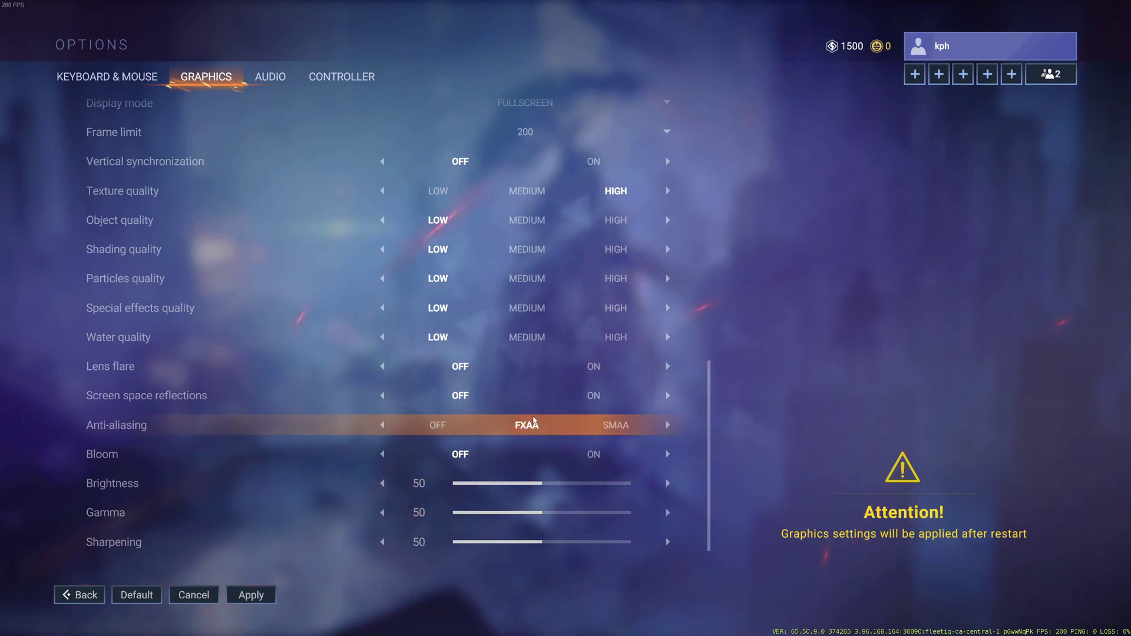
pyautogui.click(423, 422)
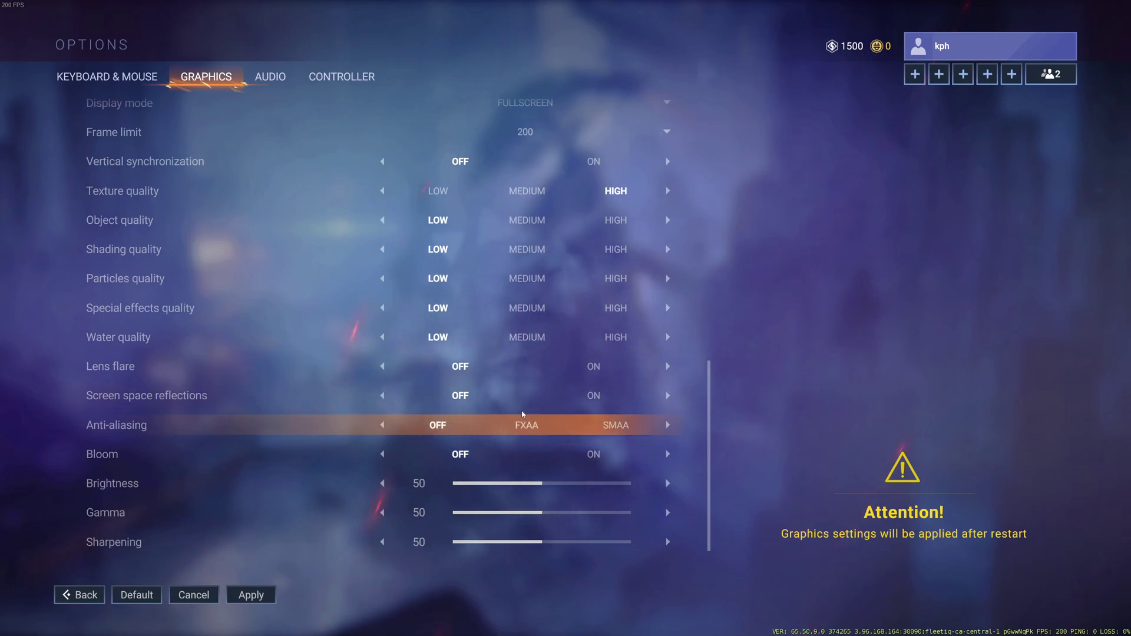